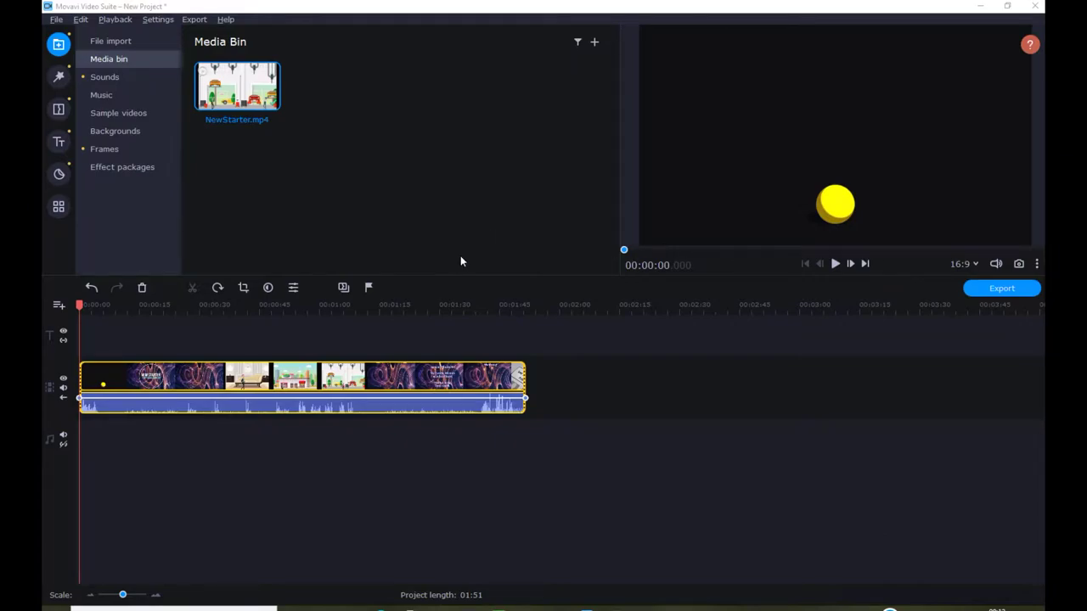
Apply the Snowflakes 1 filter from the Flying objects category to the NewStarter.mp4 clip on the timeline
click(60, 78)
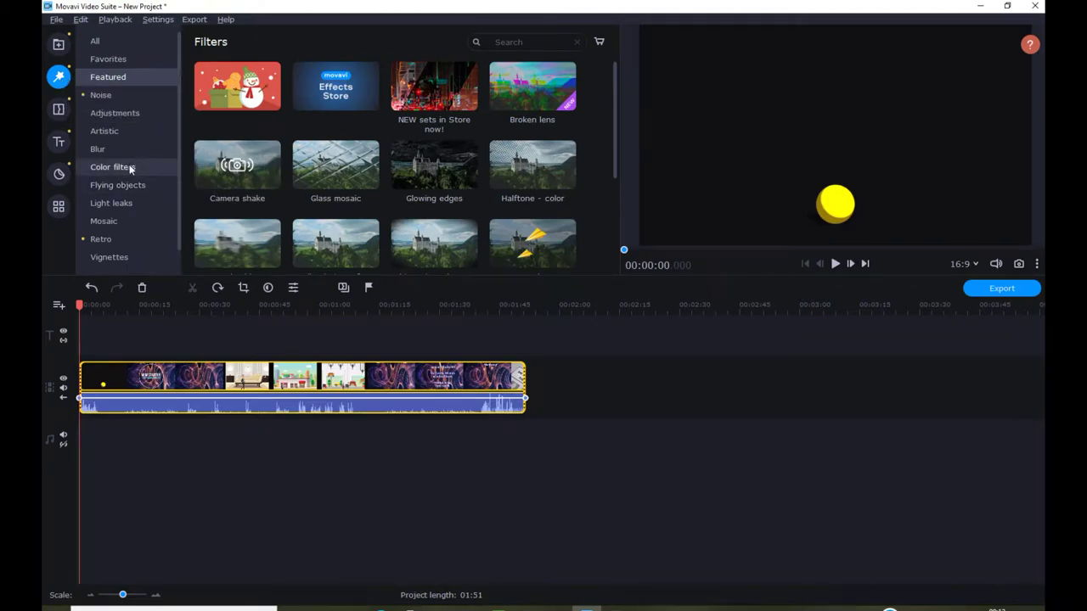
click(143, 187)
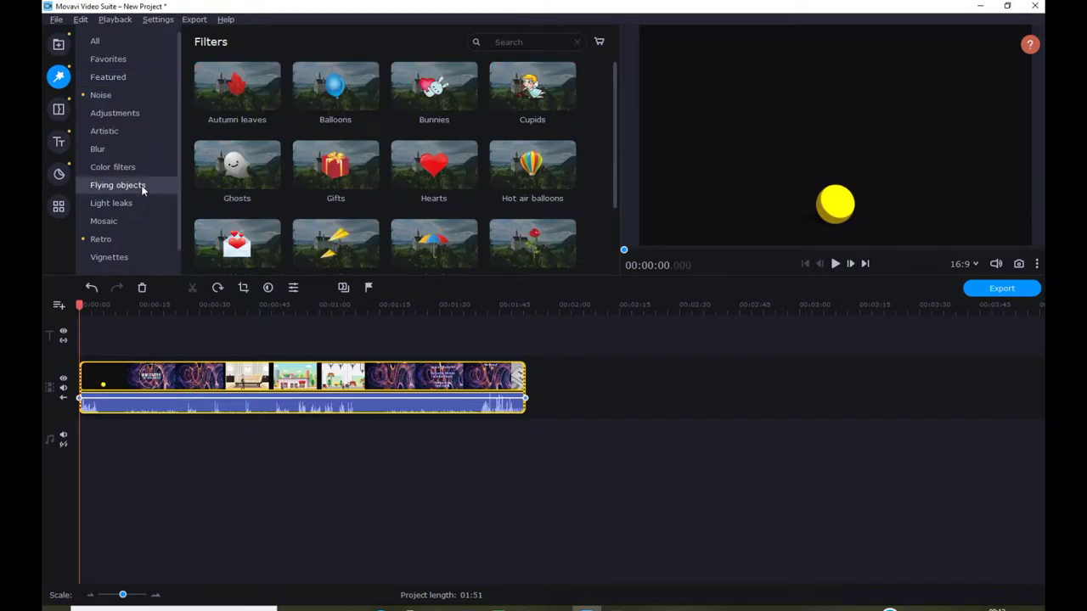
scroll(379, 187, down, 2)
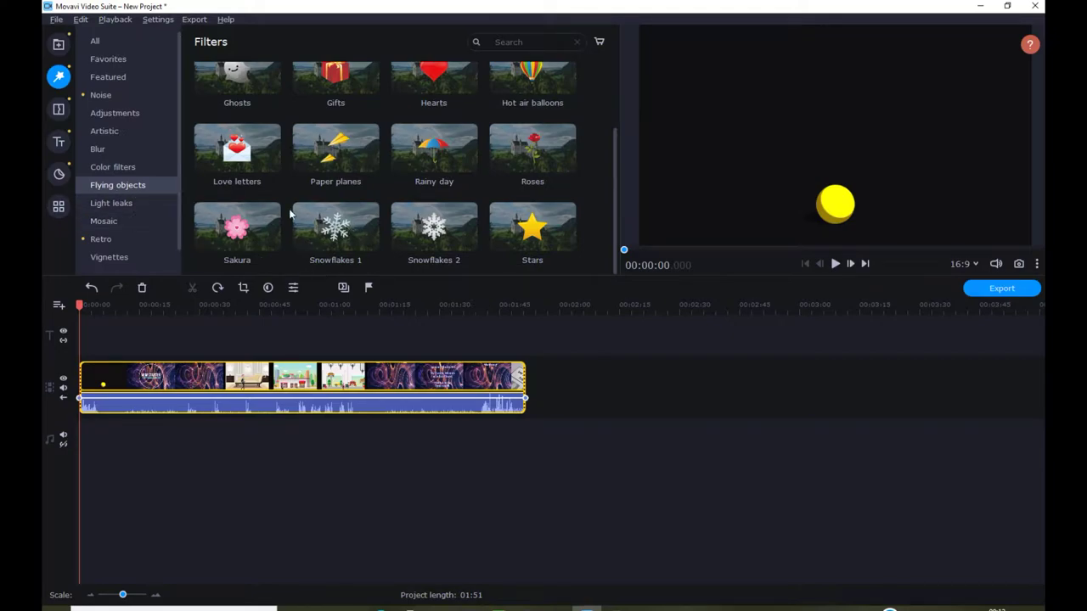
drag(350, 242, 229, 345)
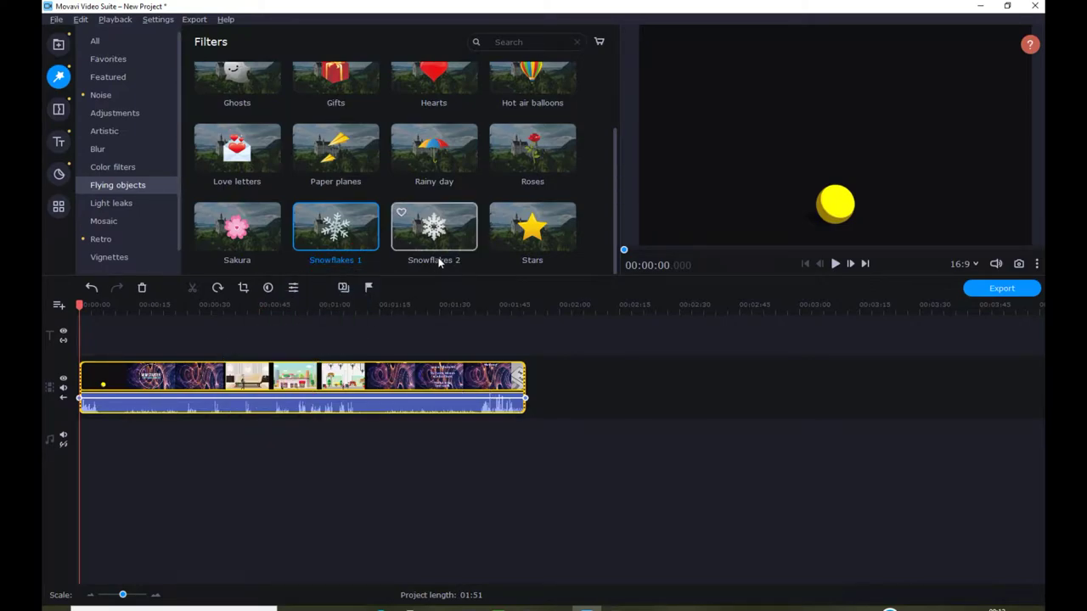
drag(378, 239, 282, 399)
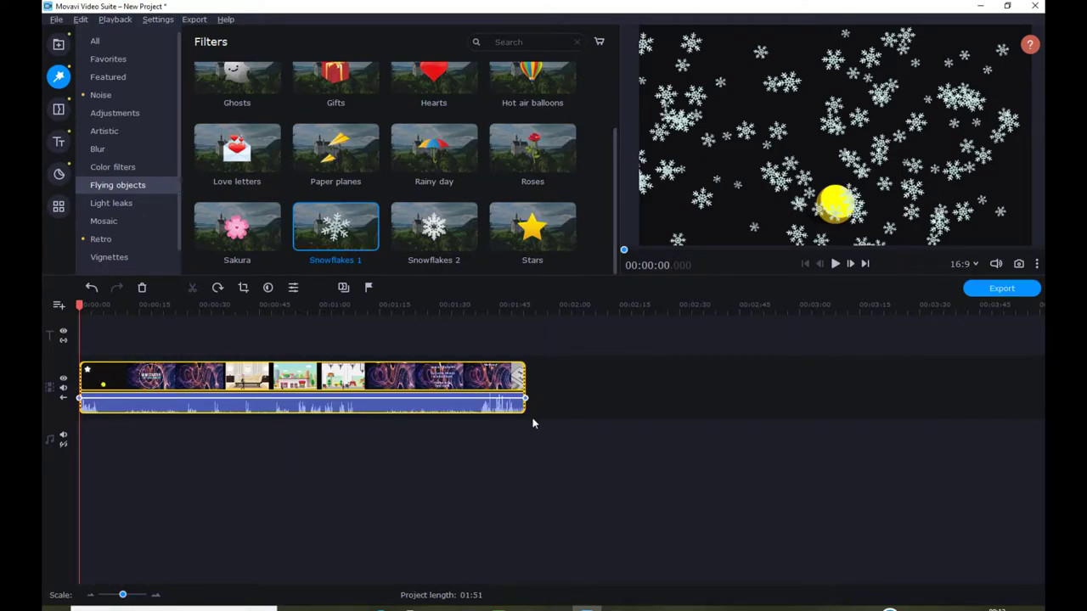
Play the opening of the video to review the snowfall, and undo the filter on the whole clip
click(836, 264)
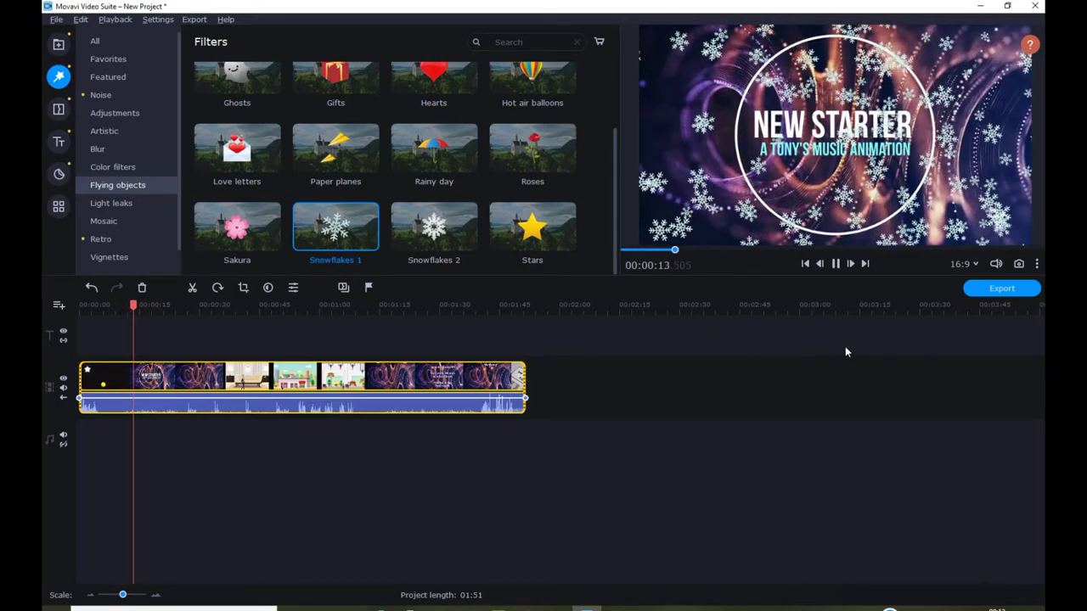
click(835, 265)
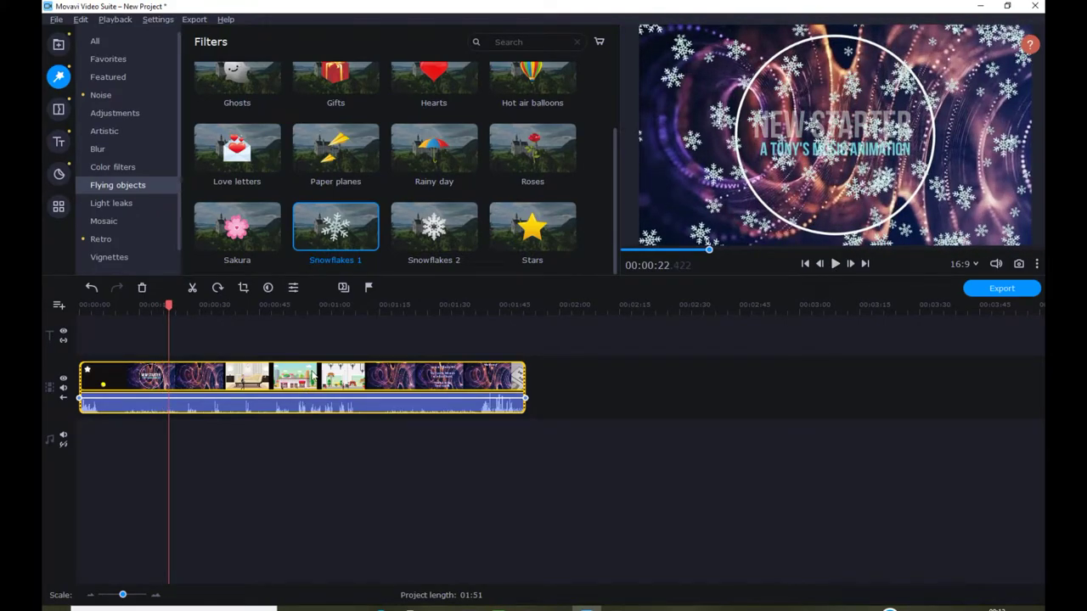
right_click(313, 377)
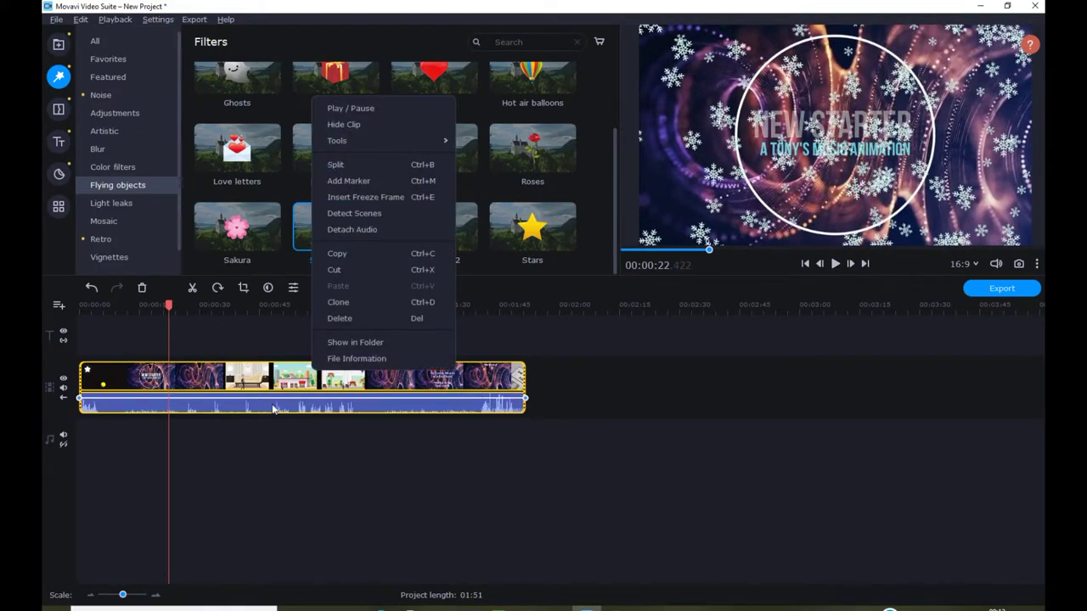
click(91, 288)
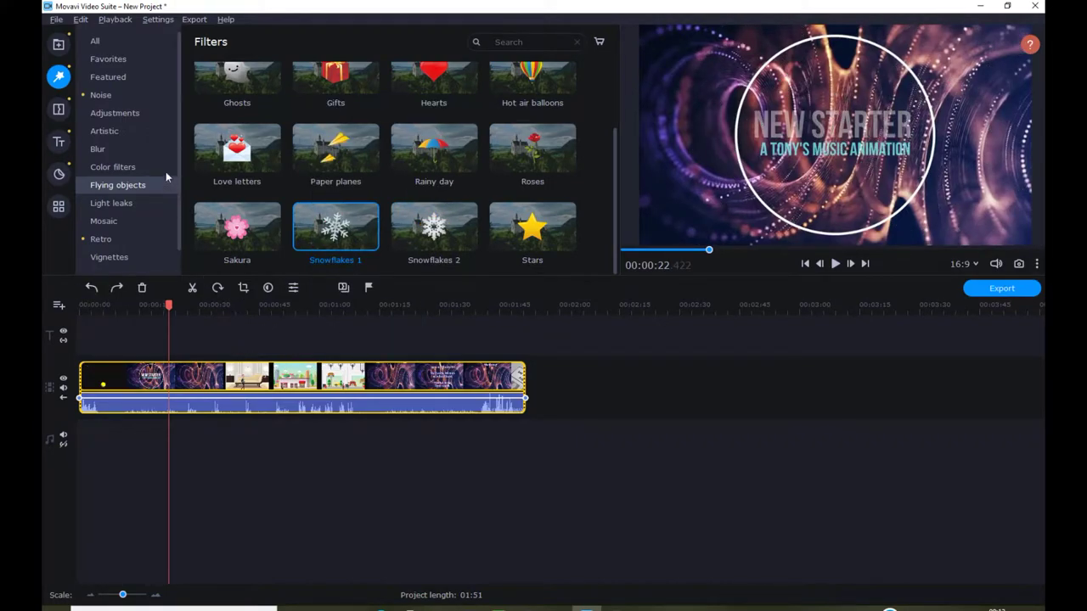
Import Green Screen.png from the Desktop and place it on the video track after NewStarter.mp4, extending it to a project length of 02:47
click(59, 45)
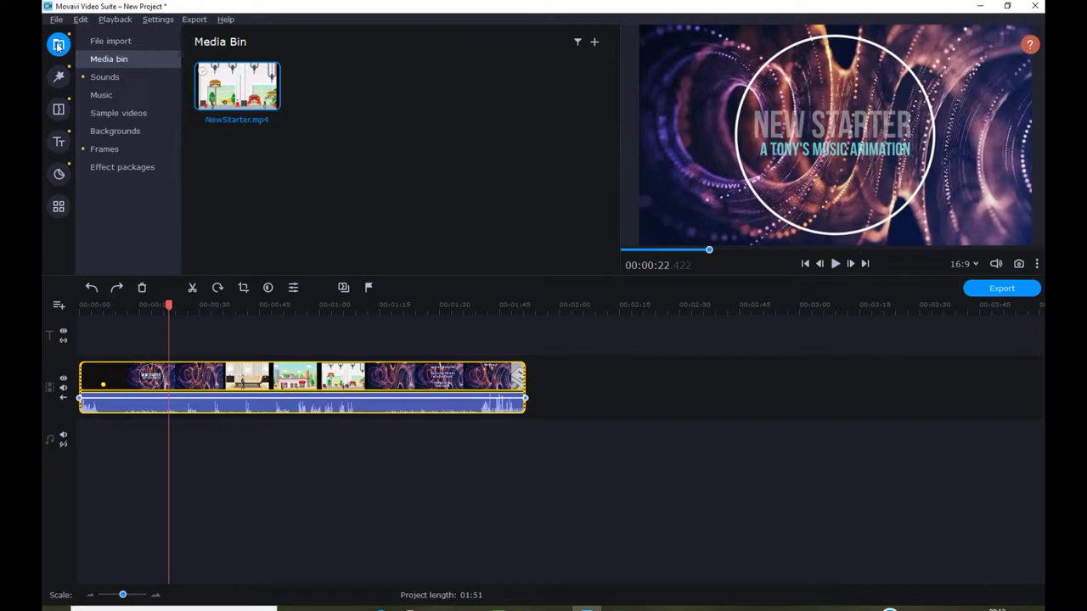
right_click(415, 119)
click(470, 125)
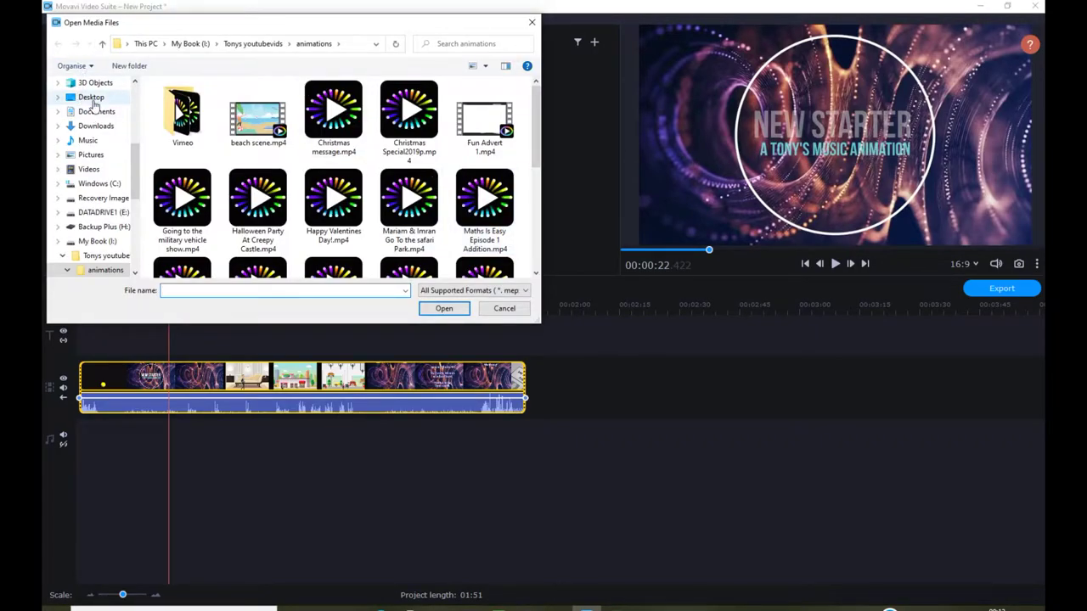
click(92, 100)
drag(536, 97, 535, 165)
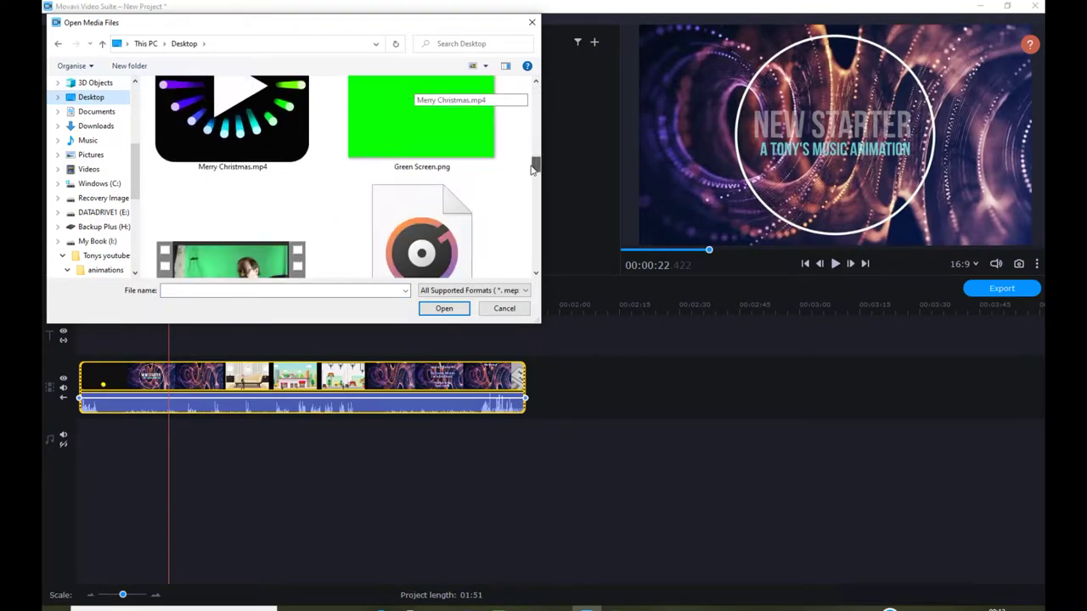
click(457, 144)
click(444, 308)
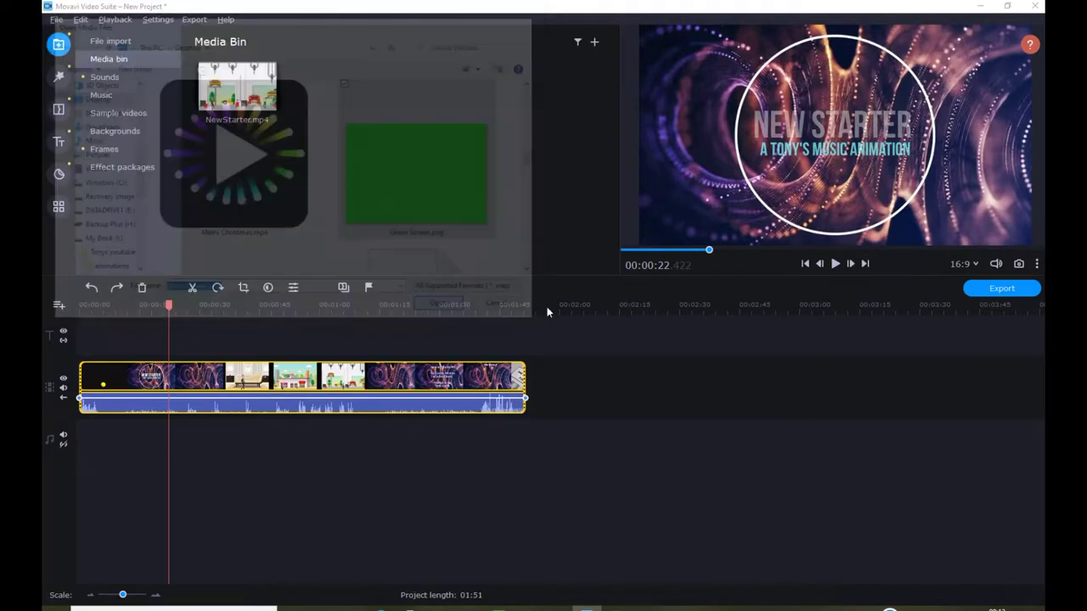
drag(378, 119, 748, 384)
click(579, 388)
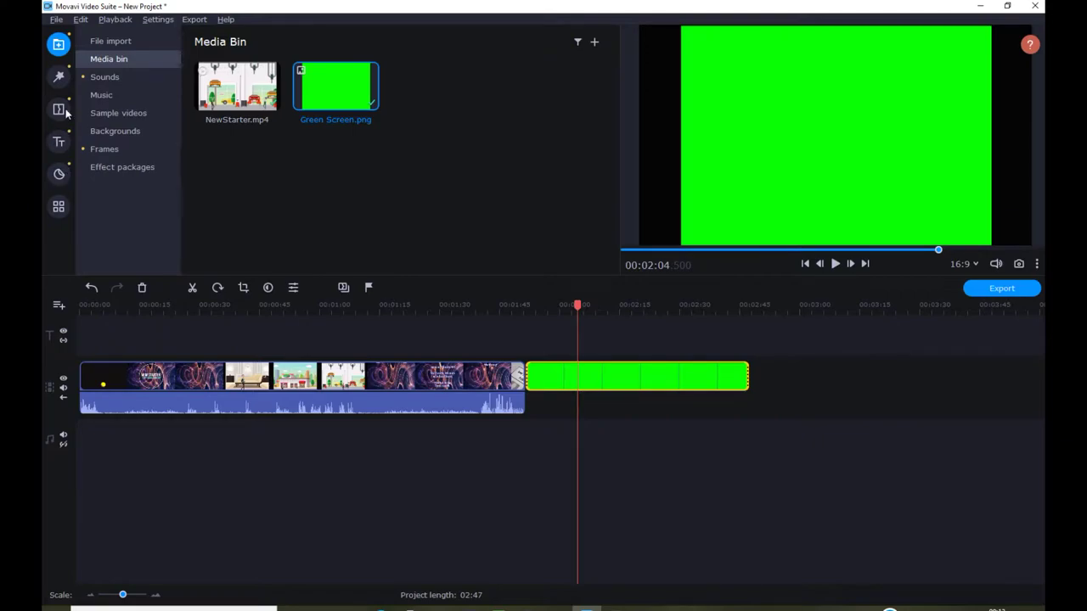
Apply the Snowflakes 1 filter to the green screen clip and check the snow at several points along it
click(59, 77)
drag(392, 252, 594, 395)
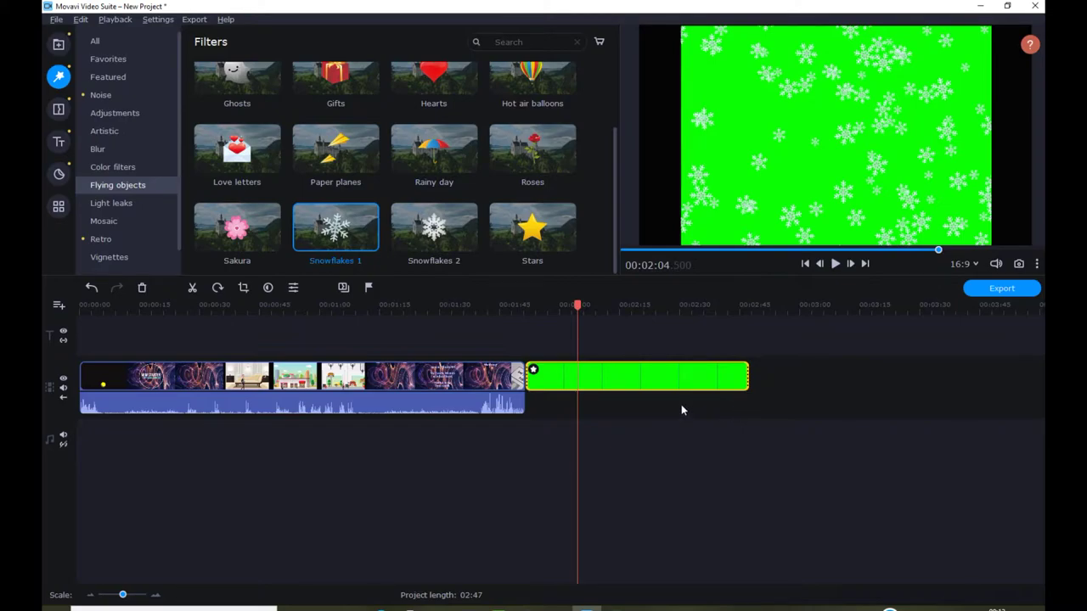
click(621, 381)
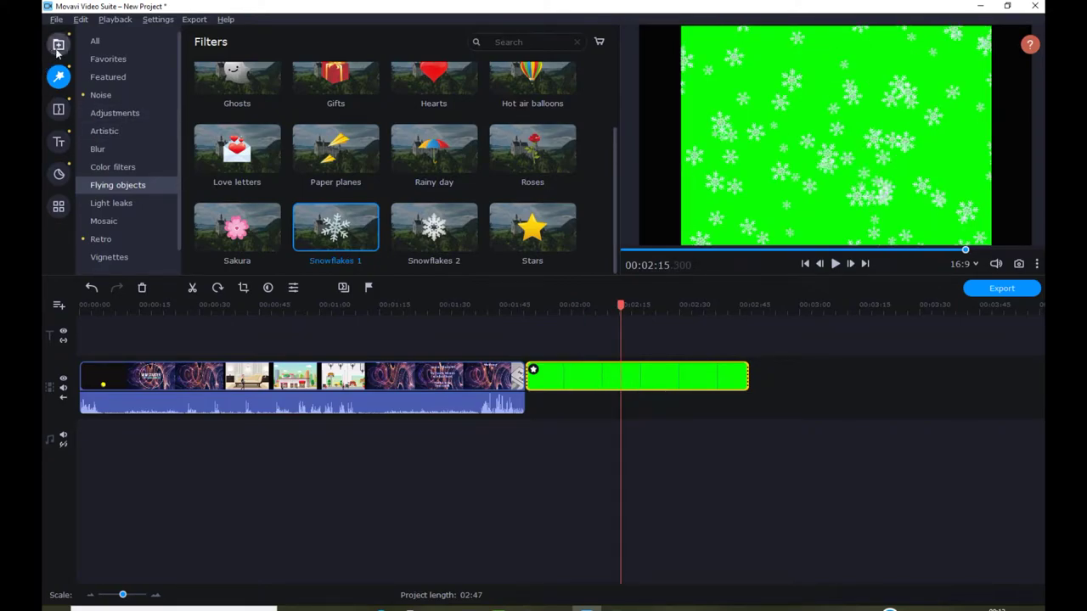
click(643, 368)
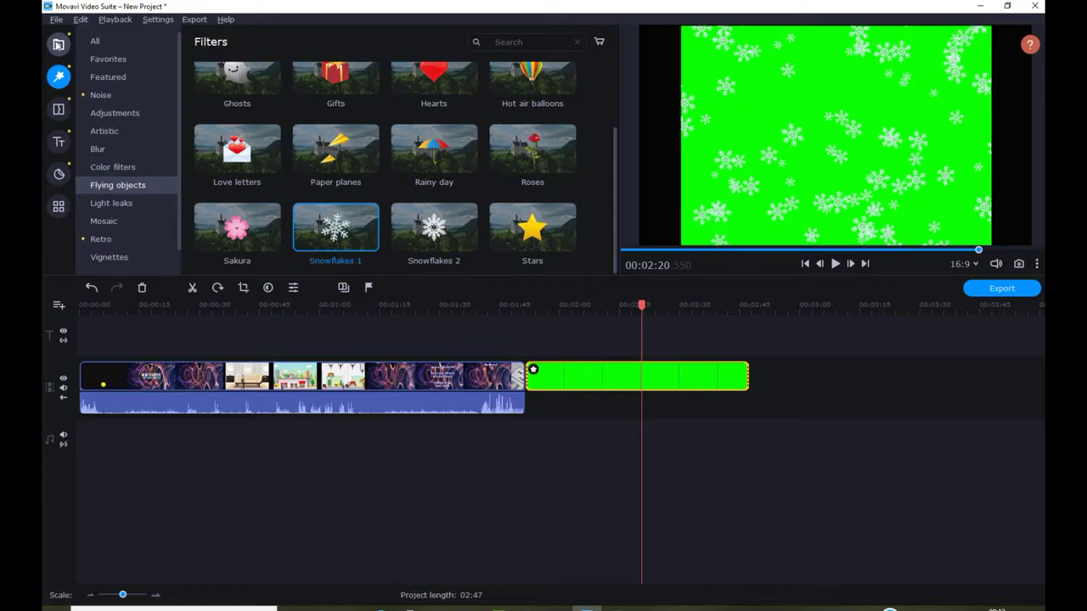
Crop the green screen clip to fill the 16:9 frame with the Crop and Rotate tool, keeping straighten at 0.0°
click(60, 206)
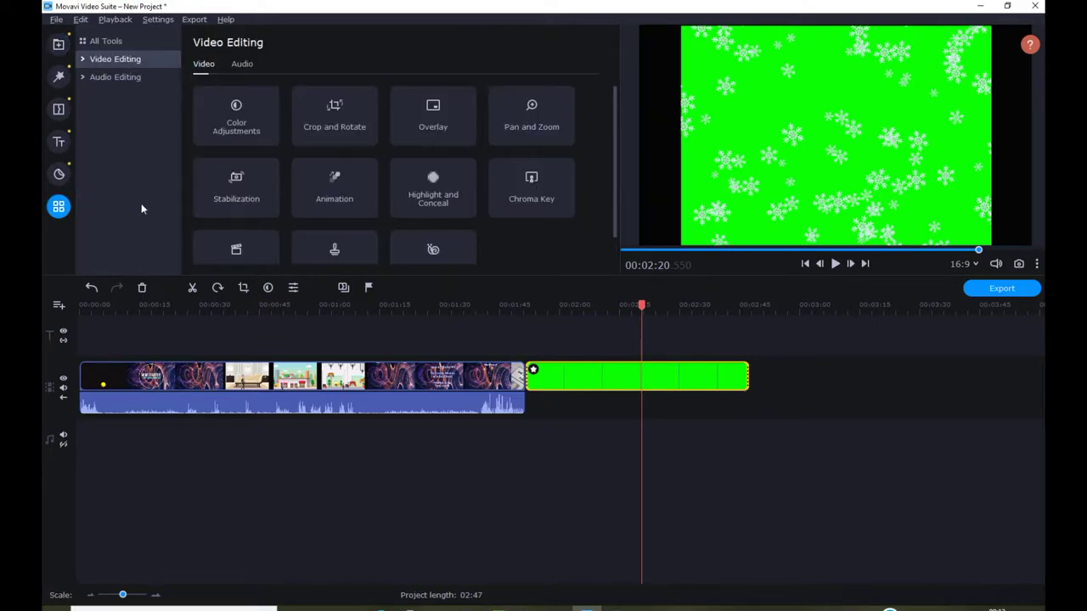
click(346, 122)
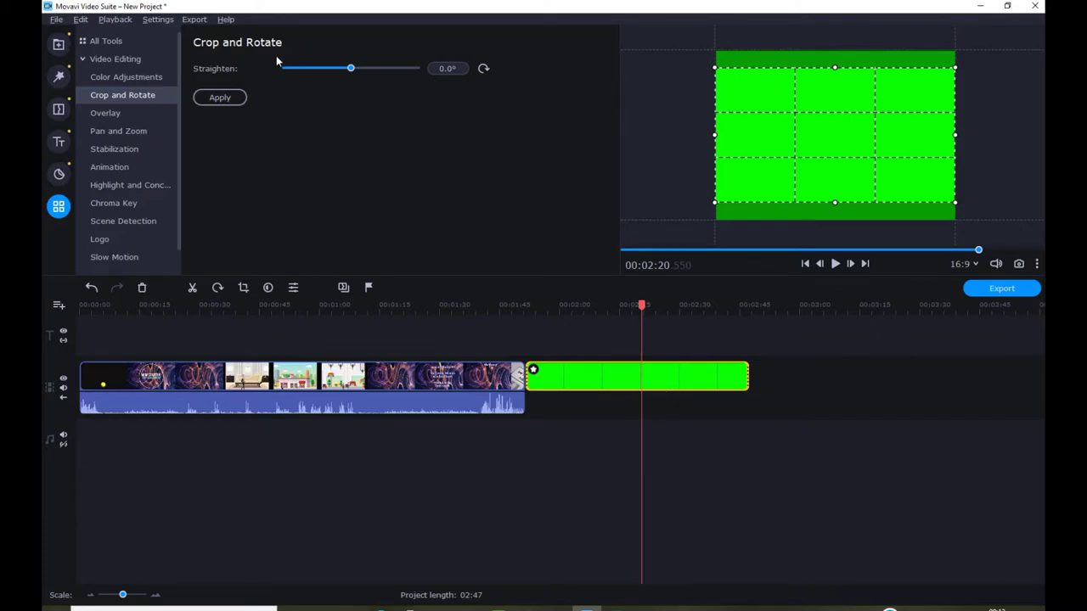
click(237, 98)
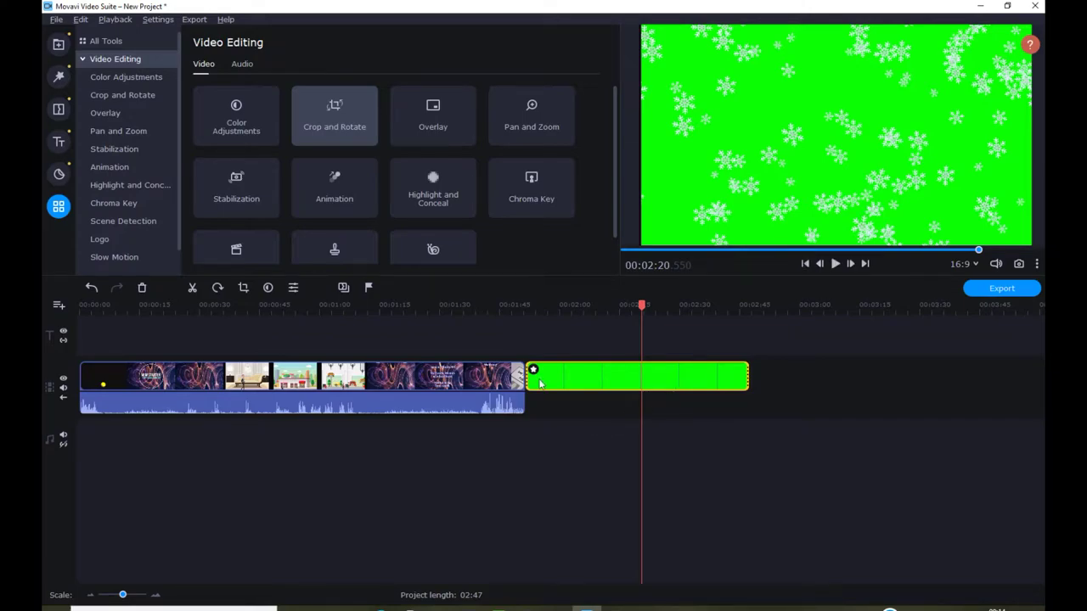
Move the green screen clip onto an overlay track above the video, starting at about 00:00:33.8
click(431, 118)
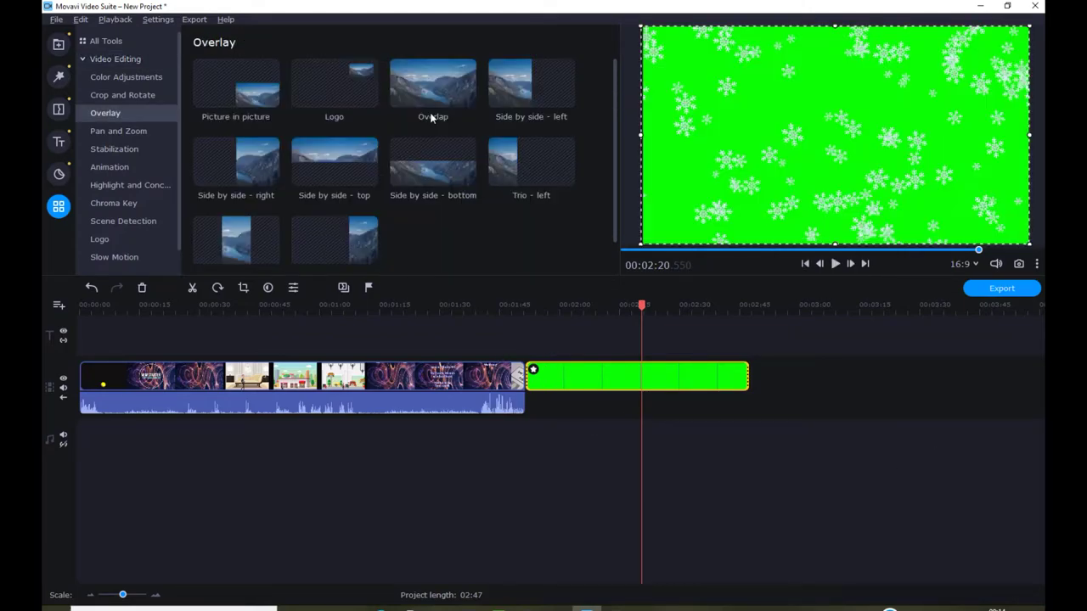
drag(595, 365, 276, 374)
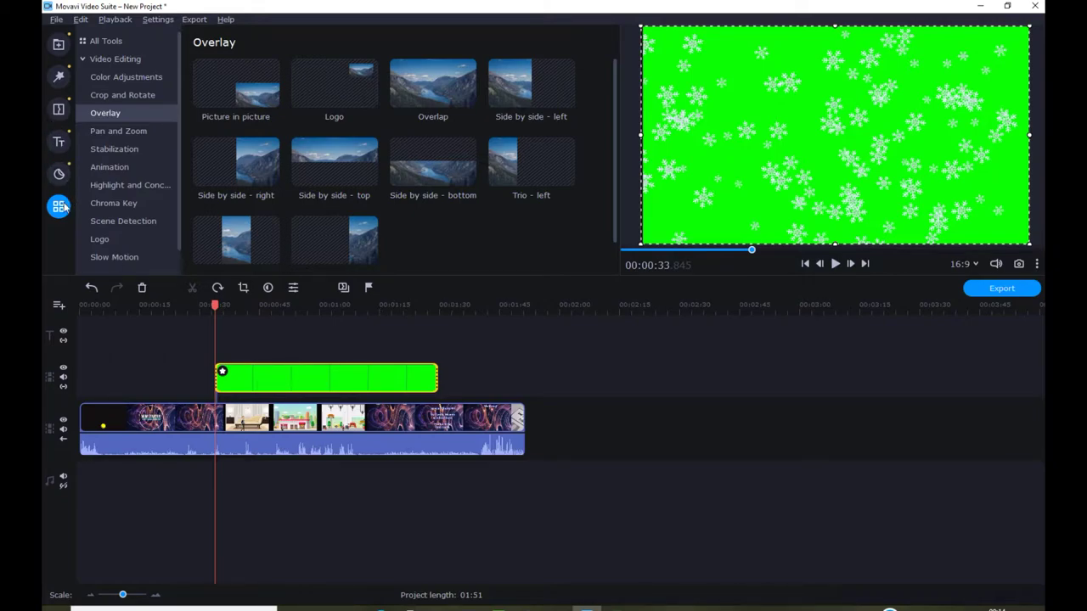
Key out the overlay clip's green background with Chroma Key by sampling the green from the preview
click(127, 203)
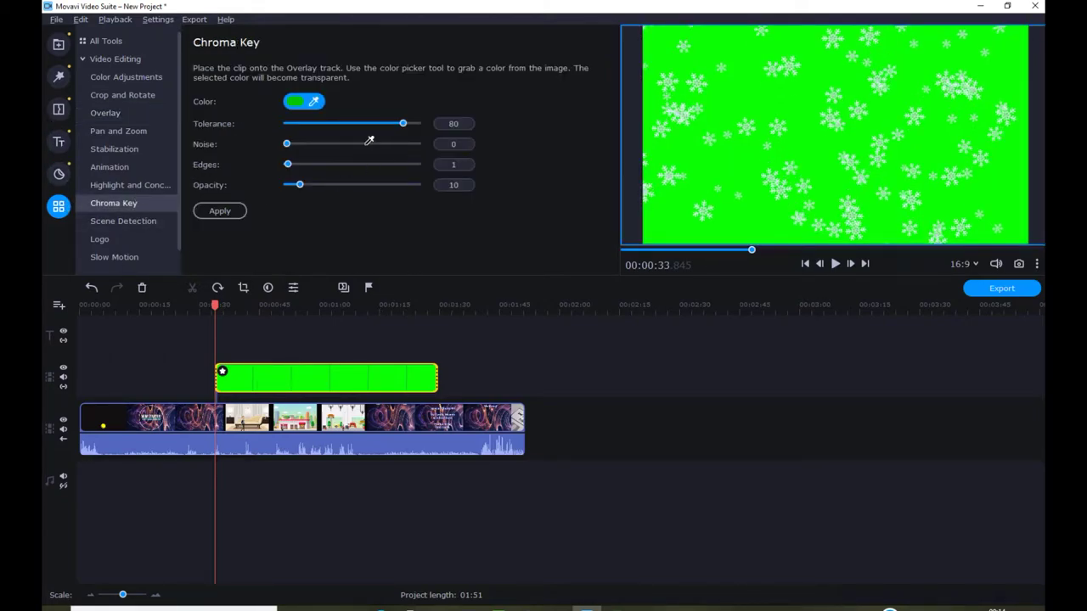
click(315, 102)
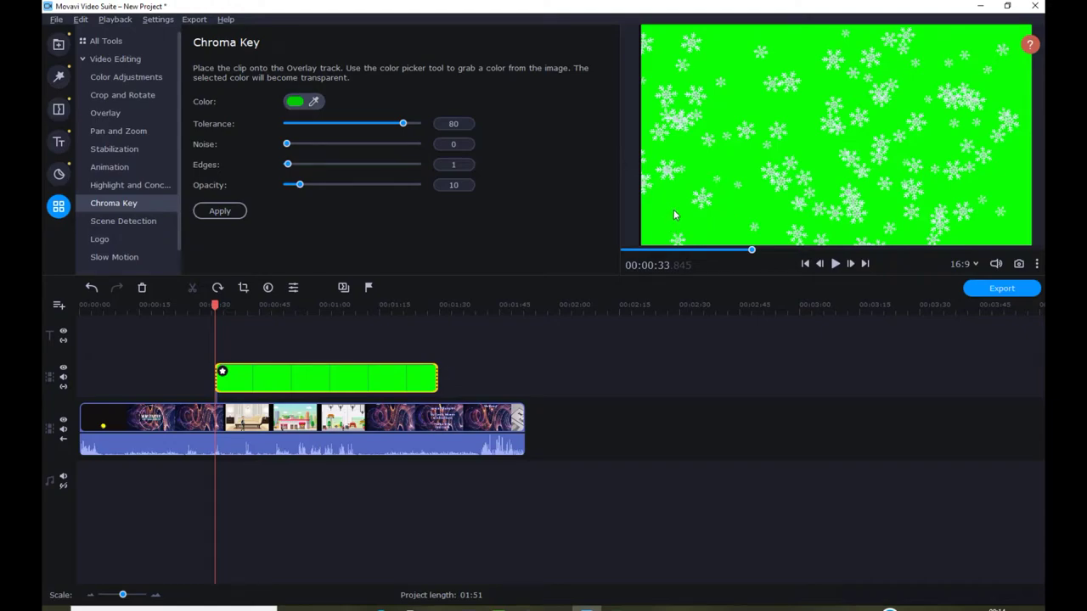
click(314, 102)
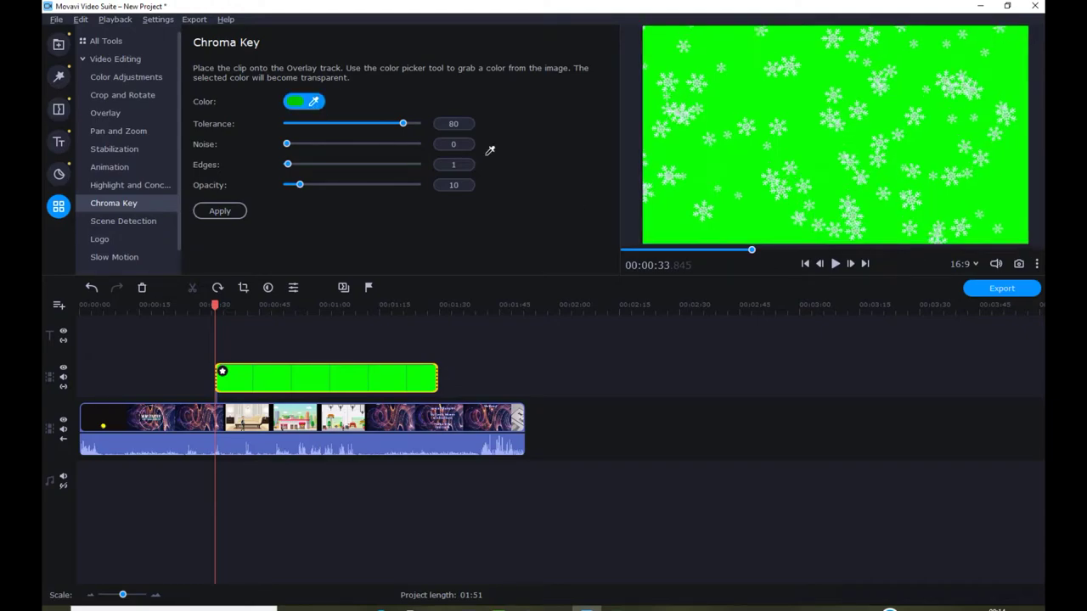
click(667, 214)
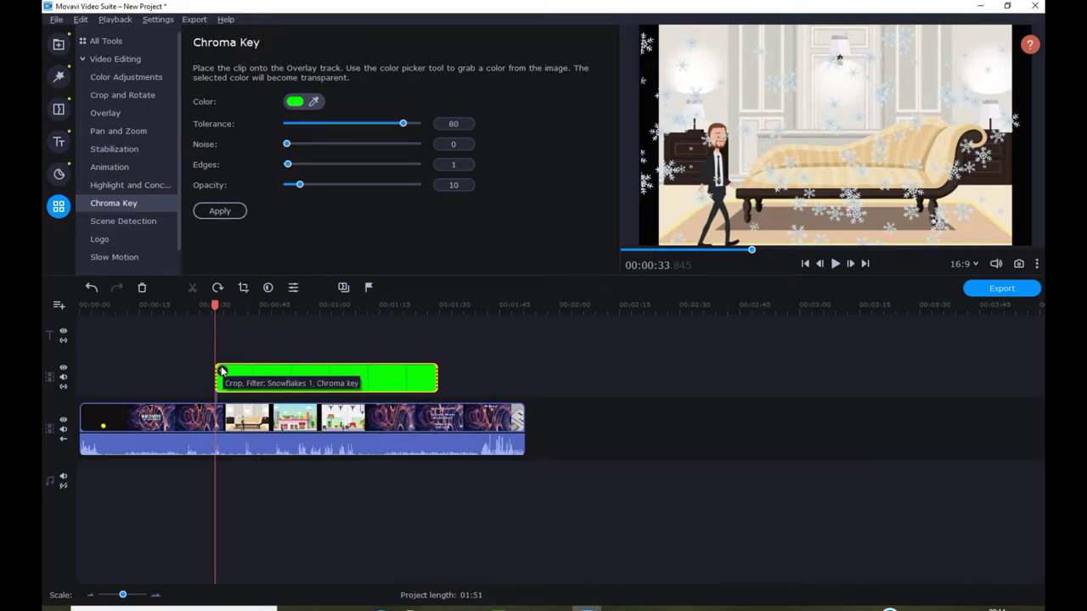
Trim the snow overlay to start at about 00:00:36 and end where the garage scene ends
drag(217, 378, 224, 378)
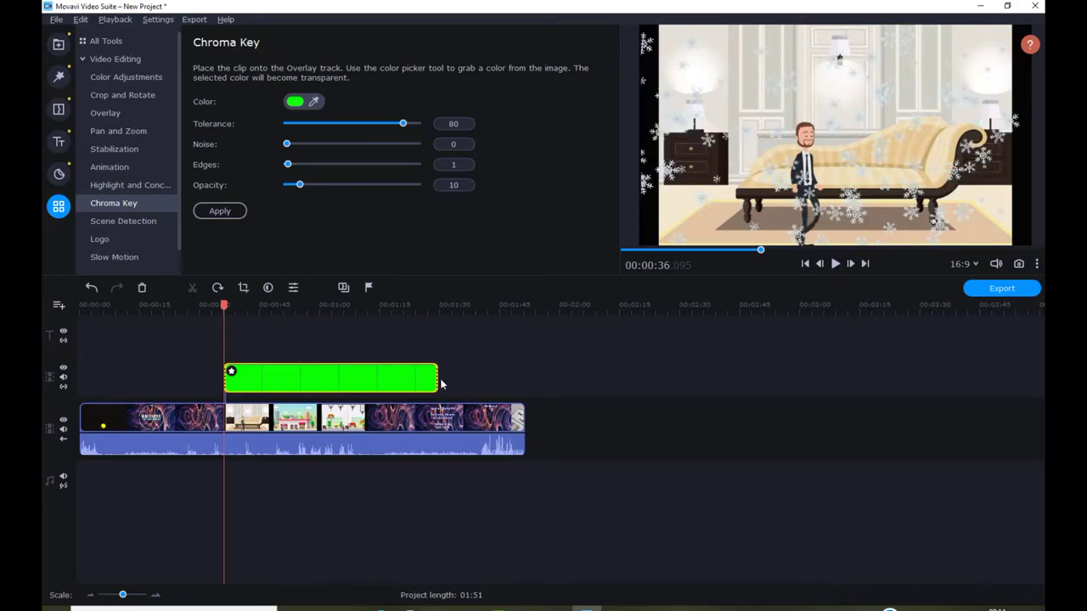
drag(436, 377, 363, 381)
Play the video from near the beginning and skip ahead to check the scenes leading up to the snow overlay
drag(365, 307, 96, 307)
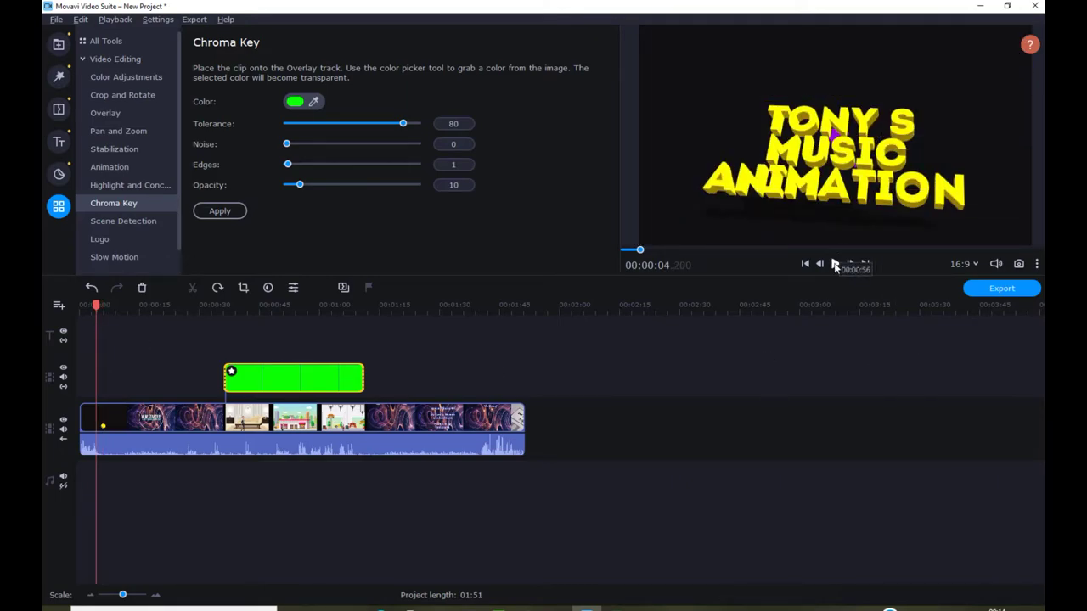
click(834, 265)
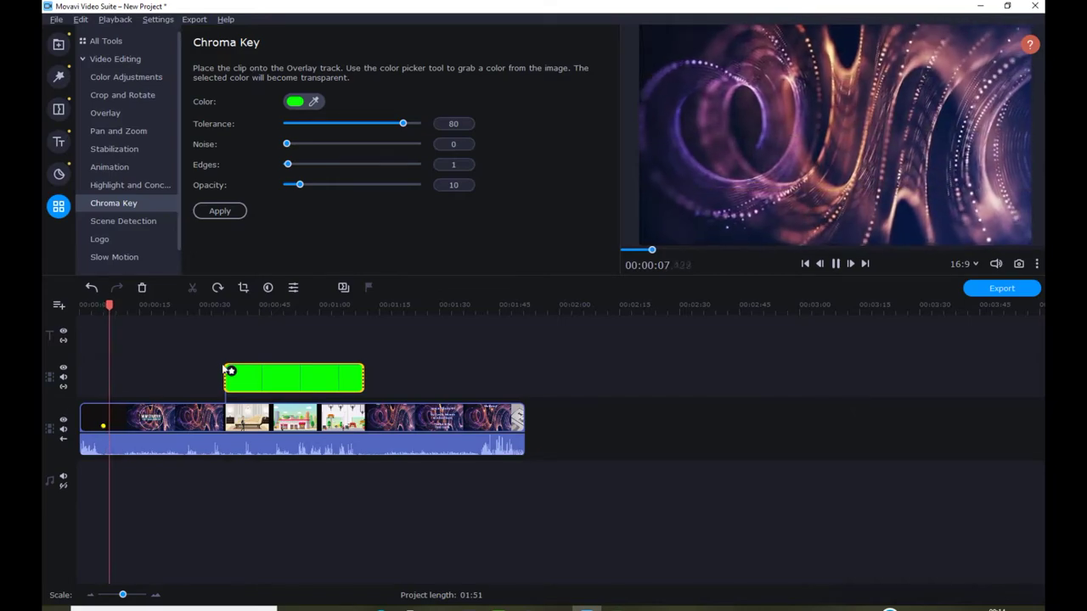
click(165, 305)
click(198, 308)
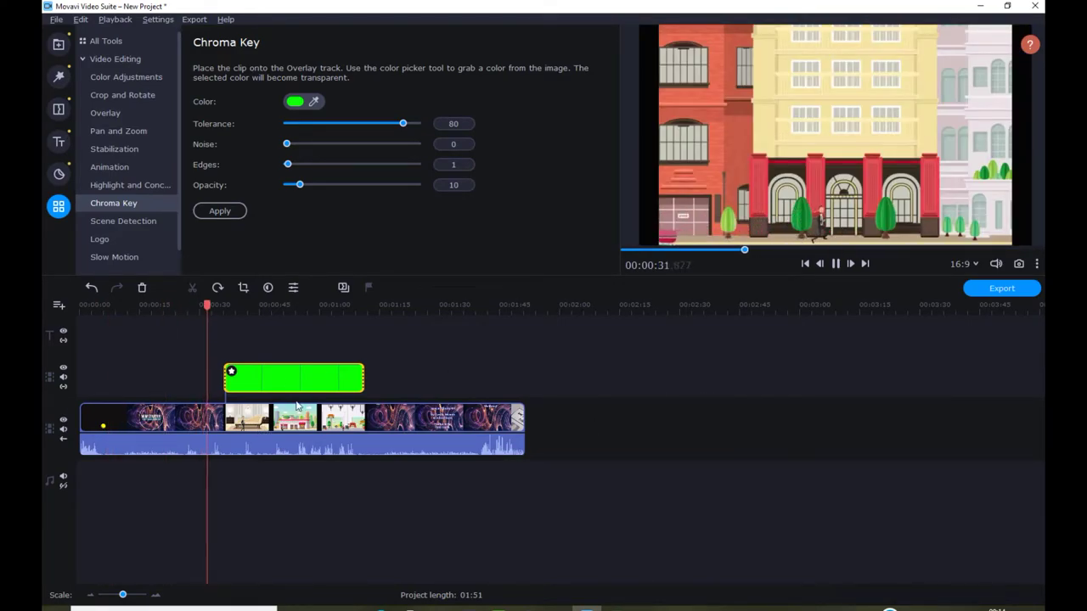
click(197, 310)
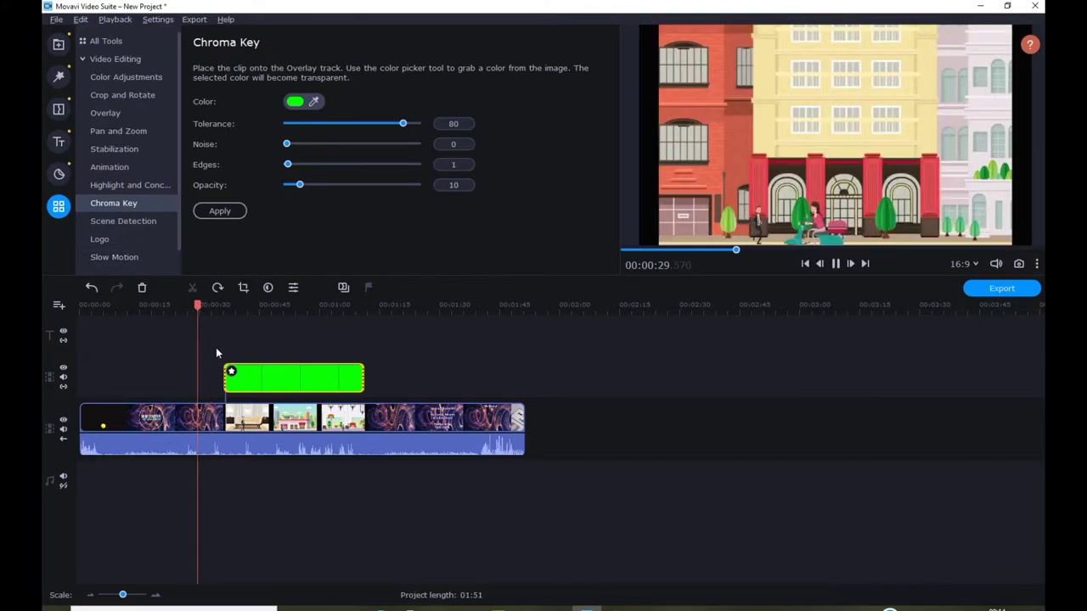
Extend the snow overlay's start back to about 00:00:26.5, where the street scene begins
click(169, 304)
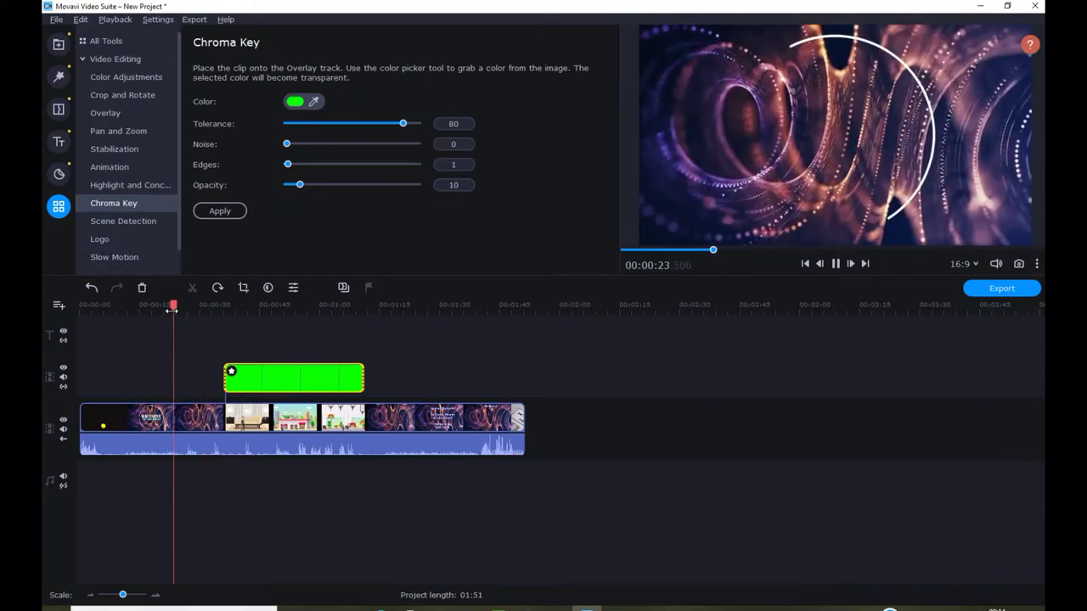
drag(225, 379, 178, 382)
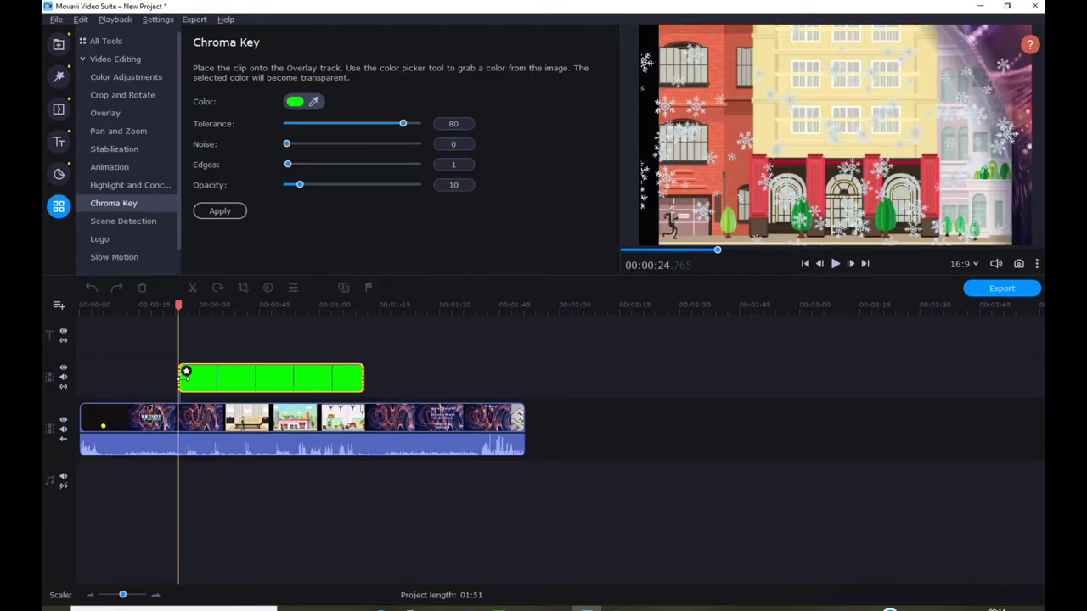
drag(182, 376, 186, 376)
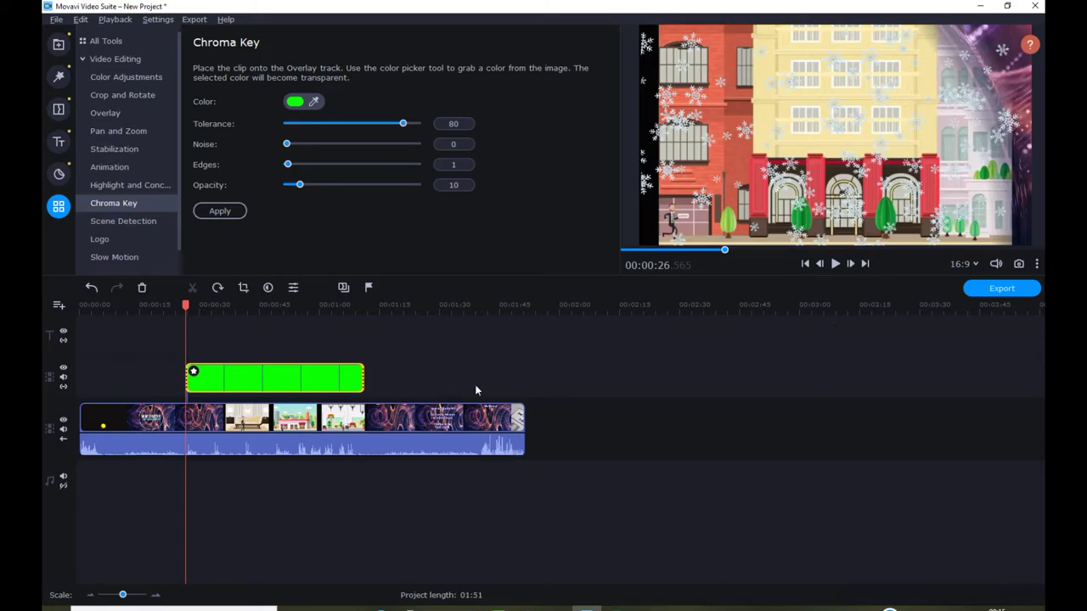
Deselect the overlay and play the timeline from shortly before the snow ends to check its end point
click(365, 378)
click(354, 306)
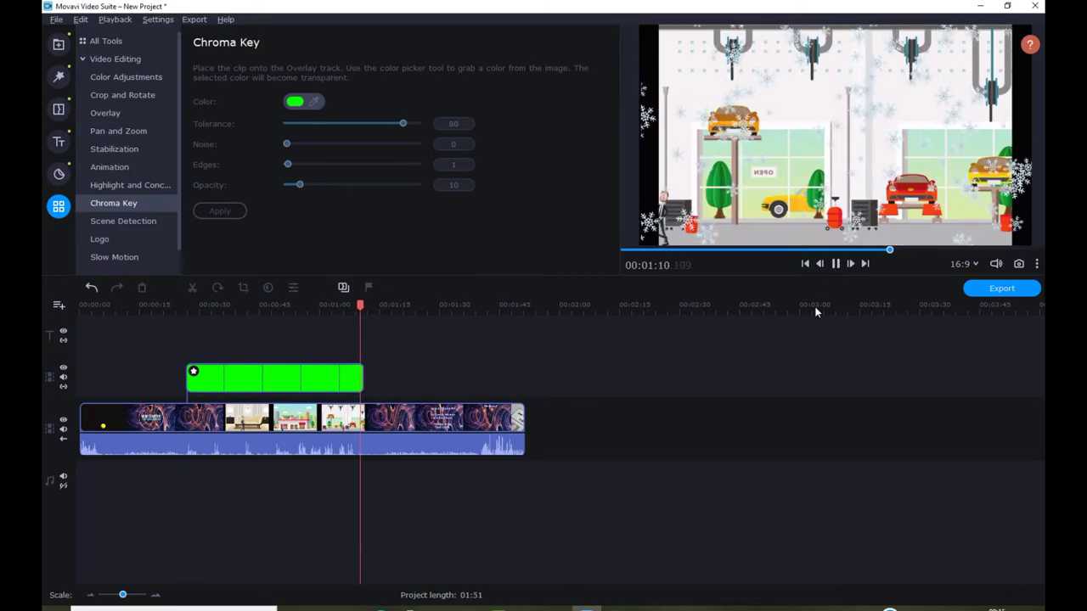
Trim the end of the snow overlay back to about 00:01:09.9, just before the credits begin
click(365, 382)
click(362, 379)
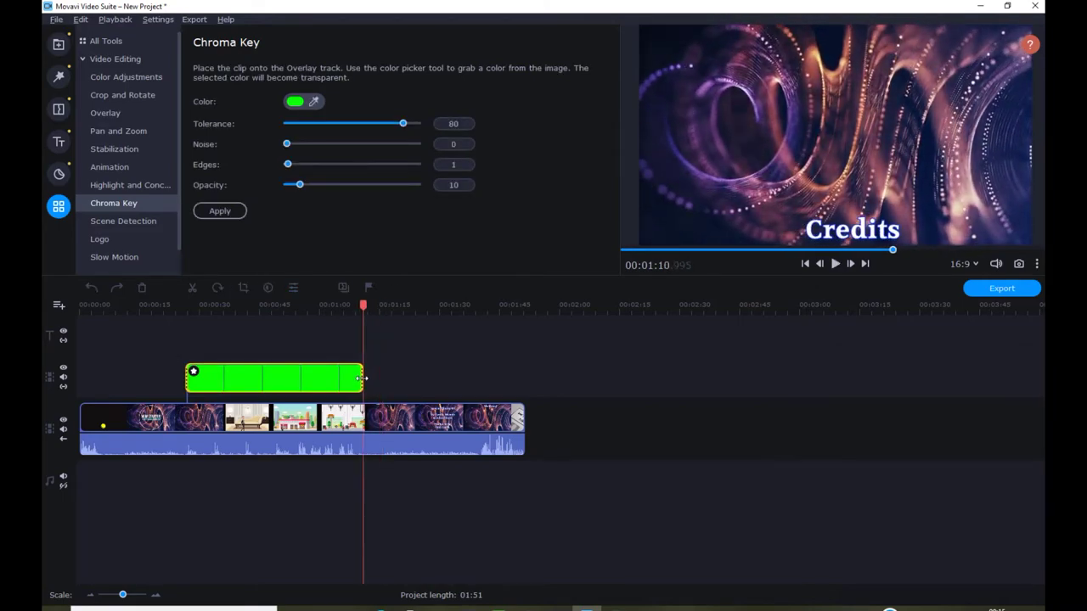
drag(363, 379, 360, 378)
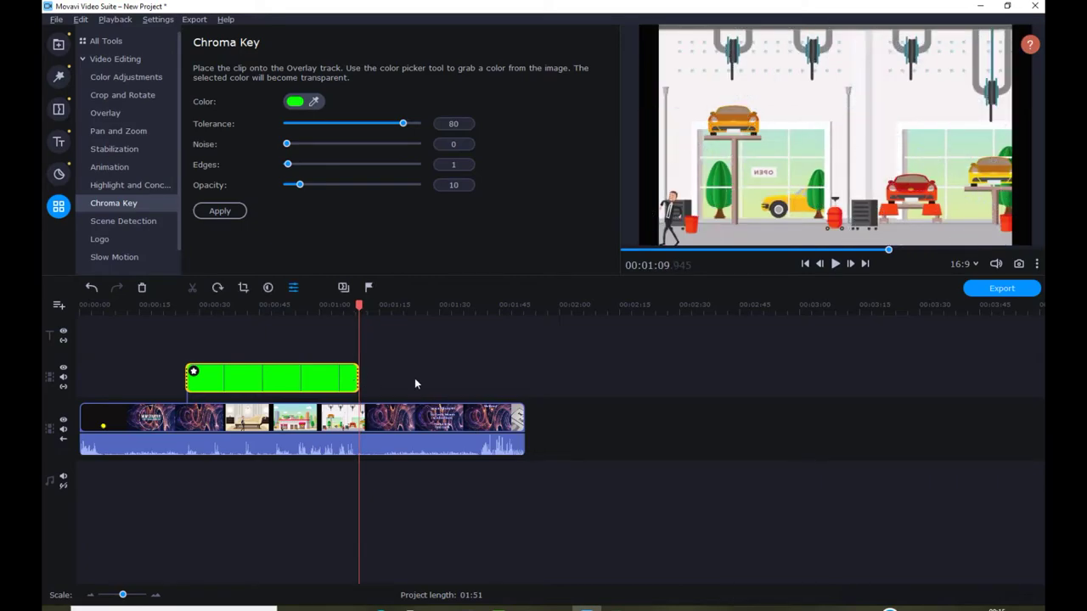
Play the video from about 00:00:22 and skip ahead to check the snow's start and end, stopping playback near the video's end
click(170, 306)
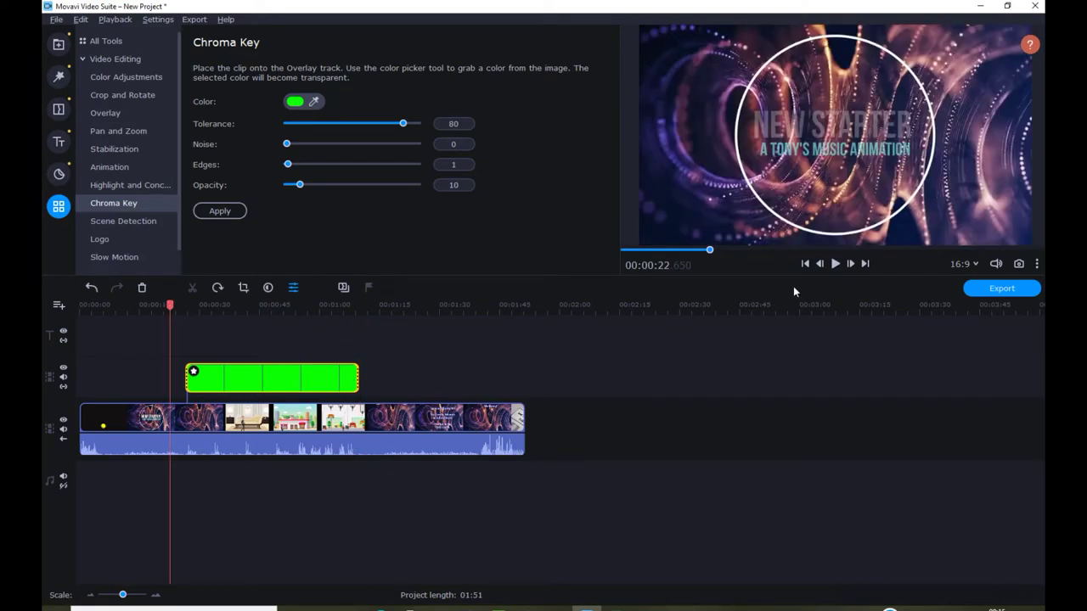
click(835, 264)
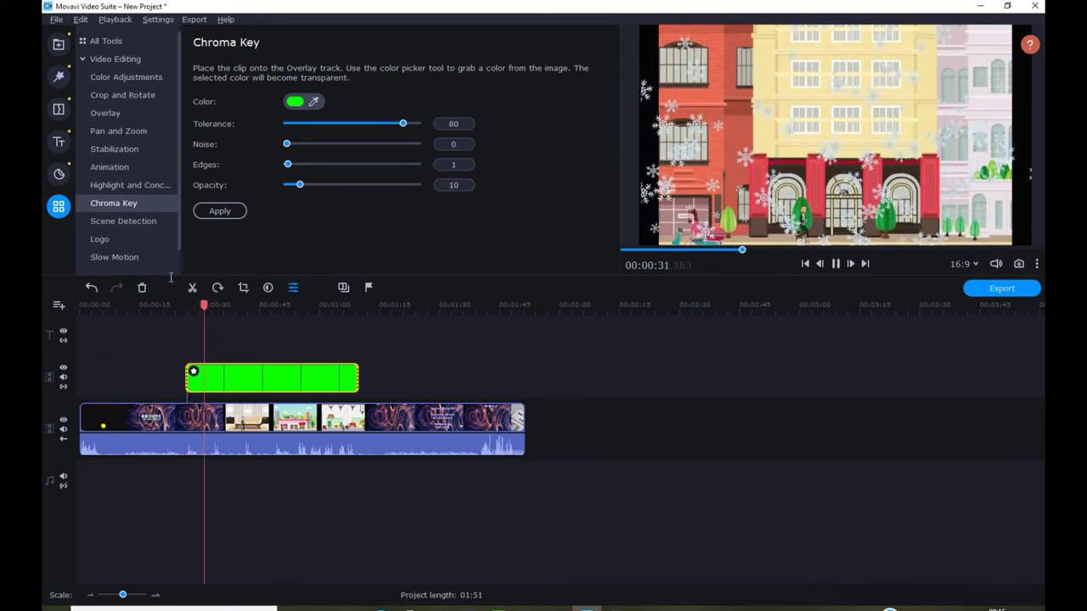
click(337, 316)
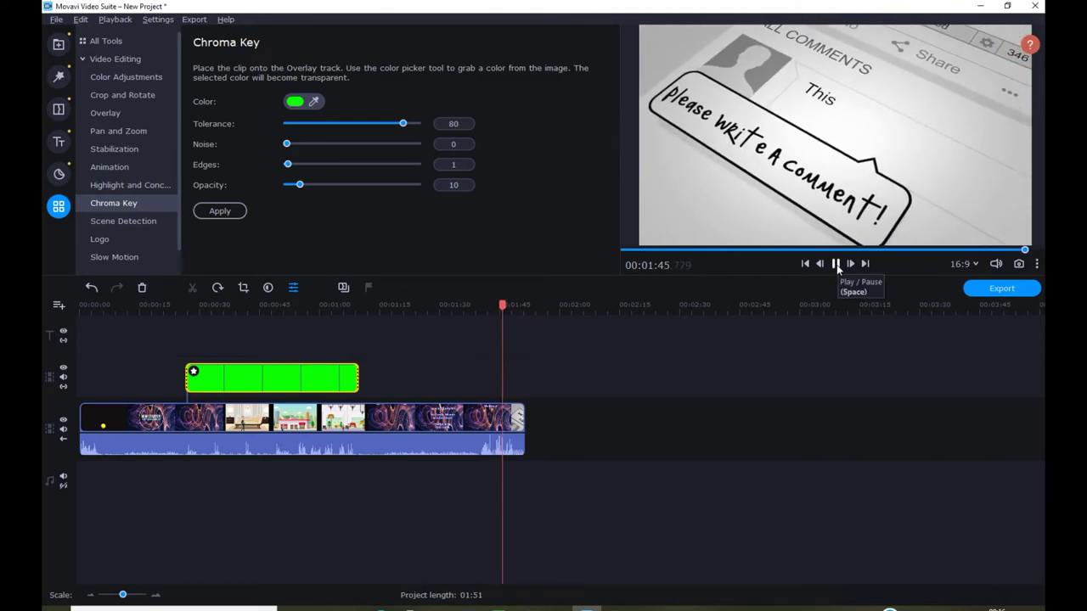
click(836, 264)
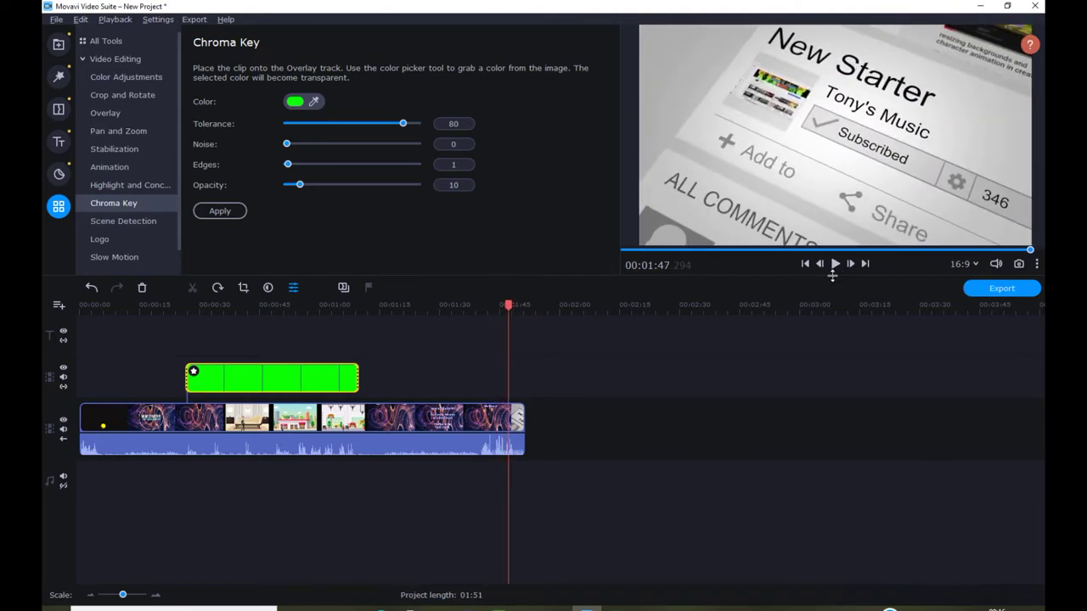